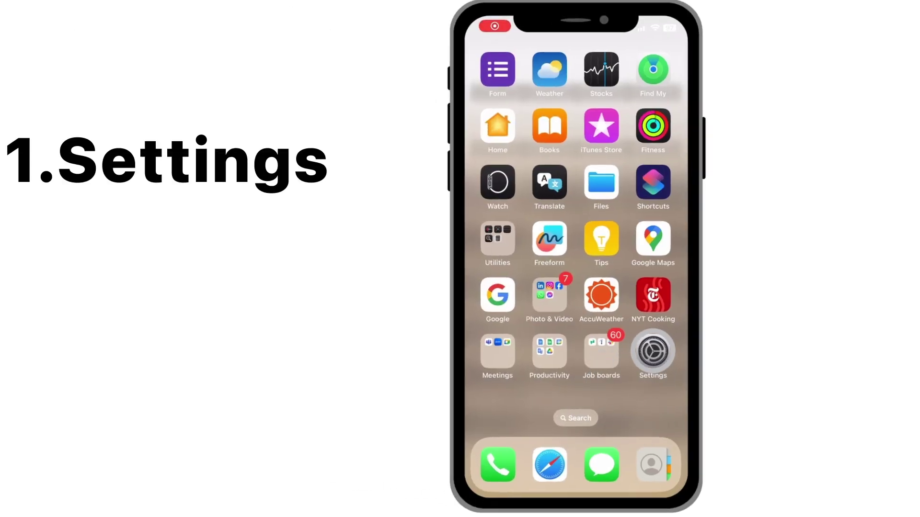
- Open the iPhone's General > Software Update page showing the iOS 18.2 update
left_click(653, 351)
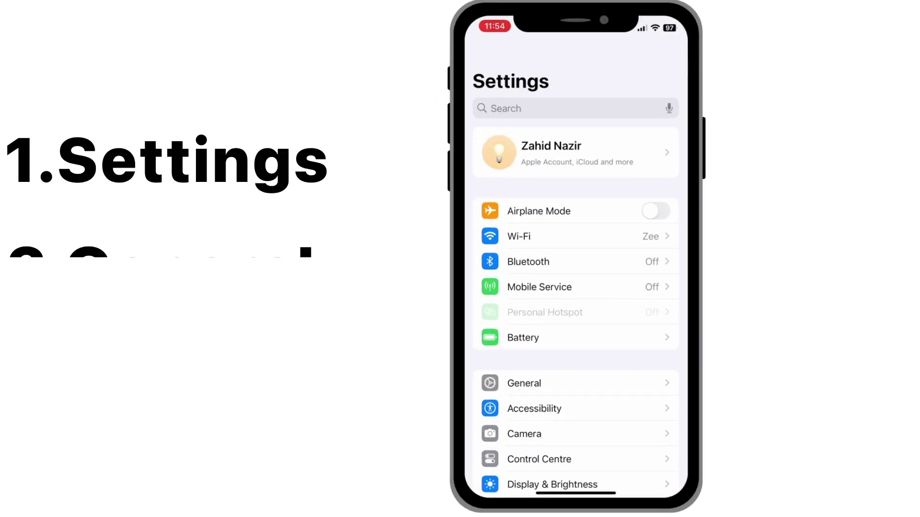
left_click(577, 382)
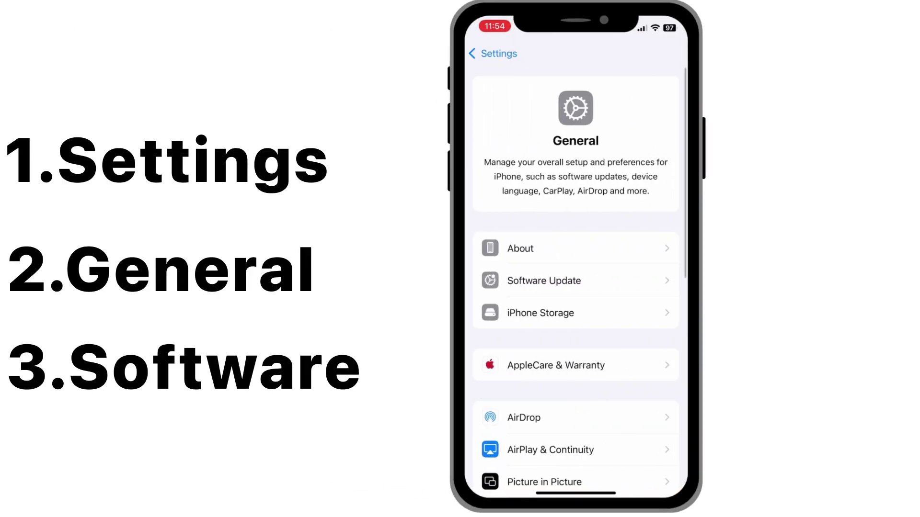
left_click(607, 281)
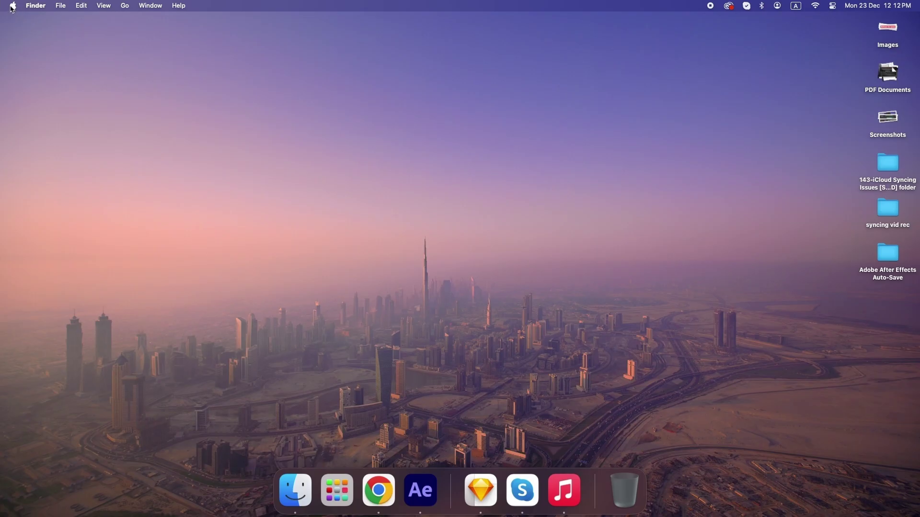
- Open the Mac's Software Update page listing the Command Line Tools for Xcode and Final Cut Pro X updates
left_click(113, 14)
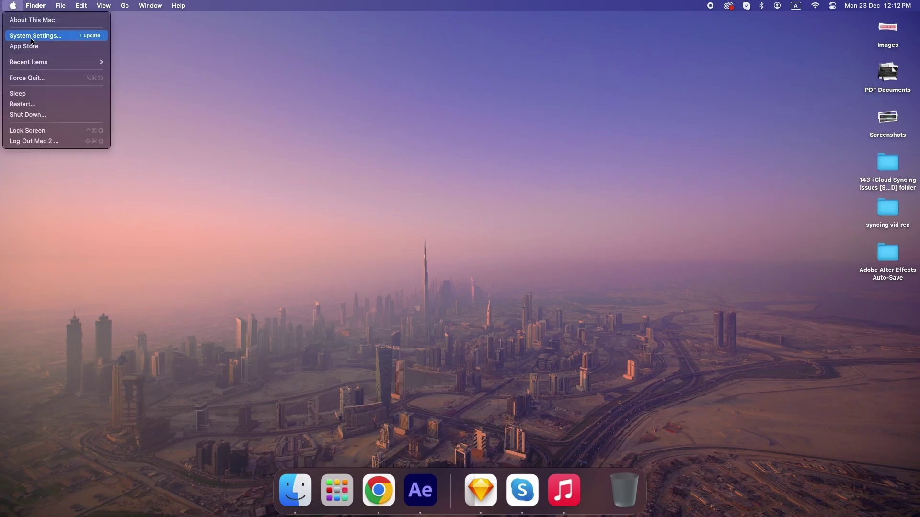
left_click(25, 36)
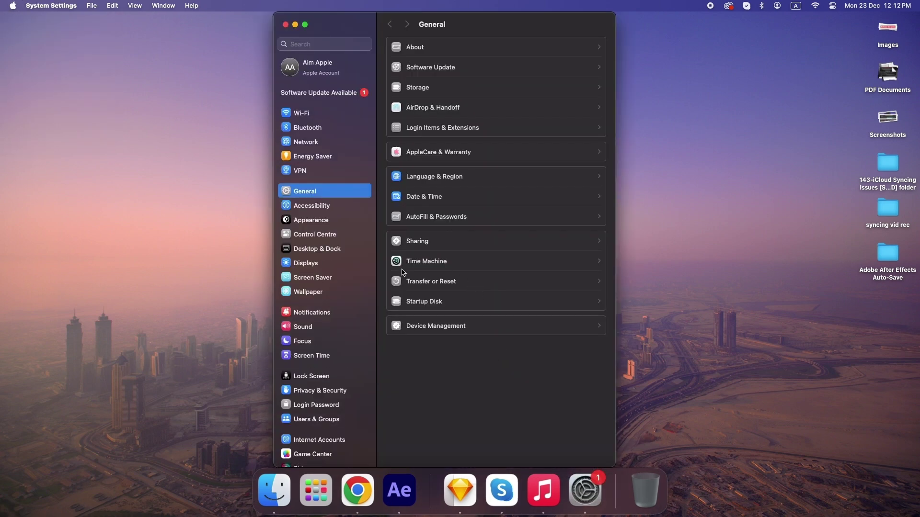
left_click(419, 70)
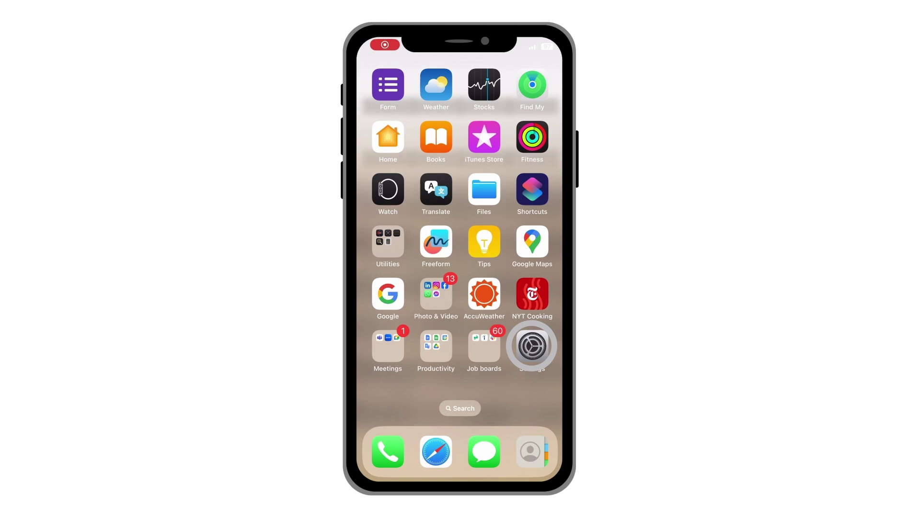
- Open the iPhone Apple Account's iCloud page, which shows Photos on and iCloud Backup off
left_click(499, 163)
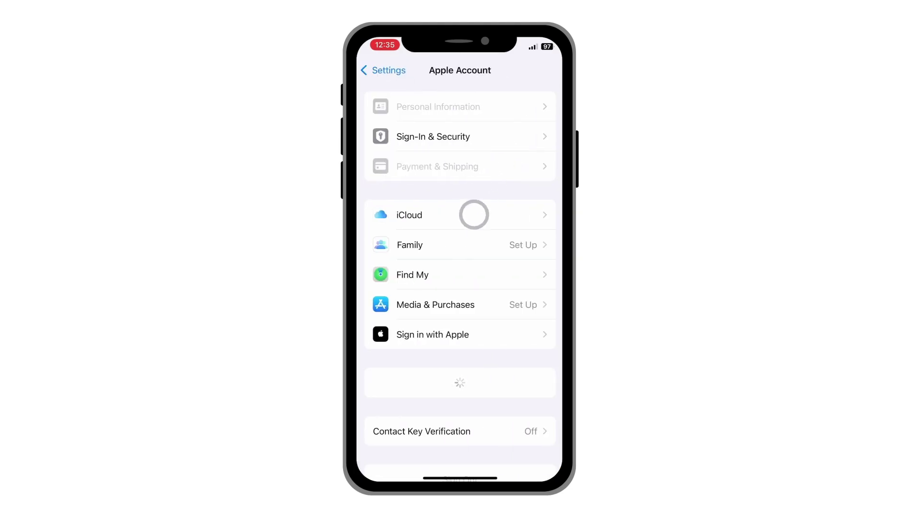
left_click(473, 215)
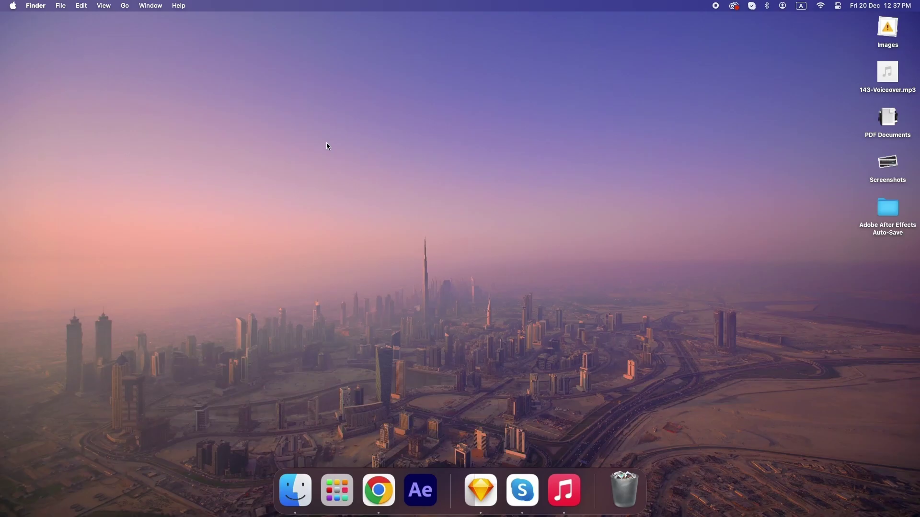
- Switch on Sync this Mac for Photos in the Apple Account's iCloud settings
left_click(12, 6)
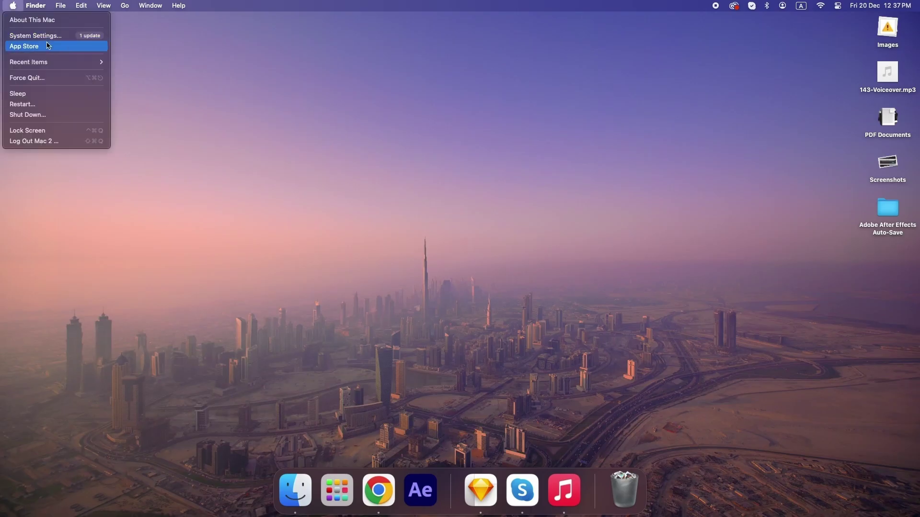
left_click(53, 35)
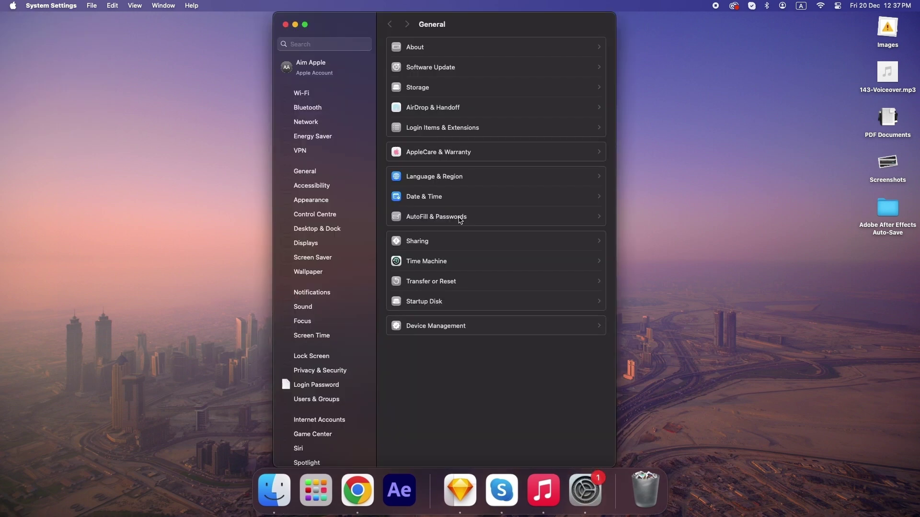
left_click(309, 68)
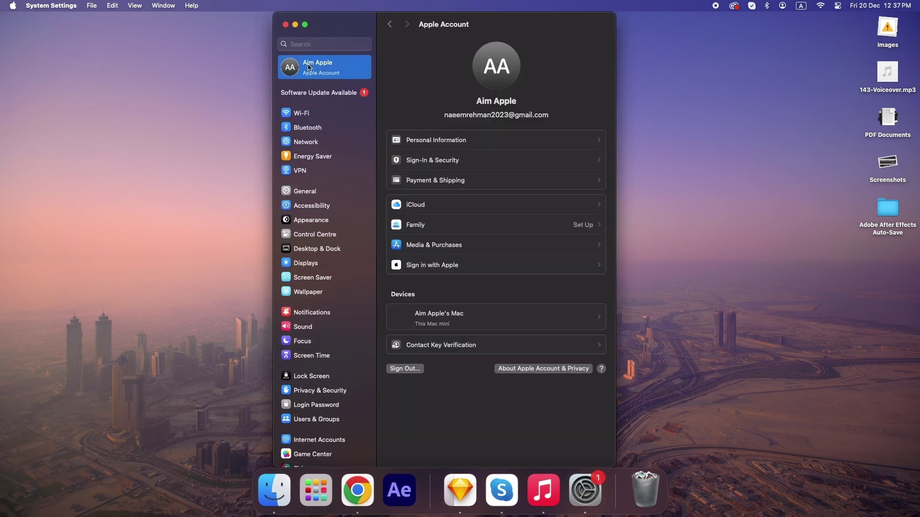
left_click(420, 208)
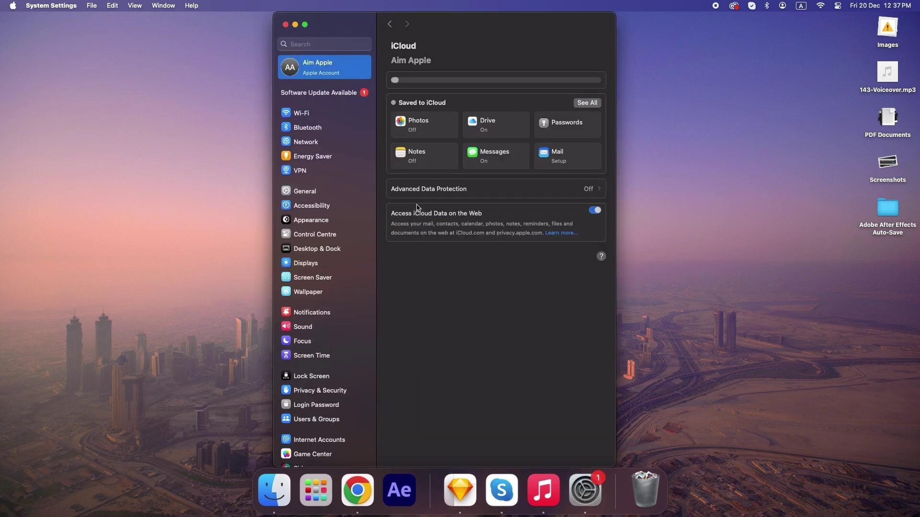
left_click(412, 170)
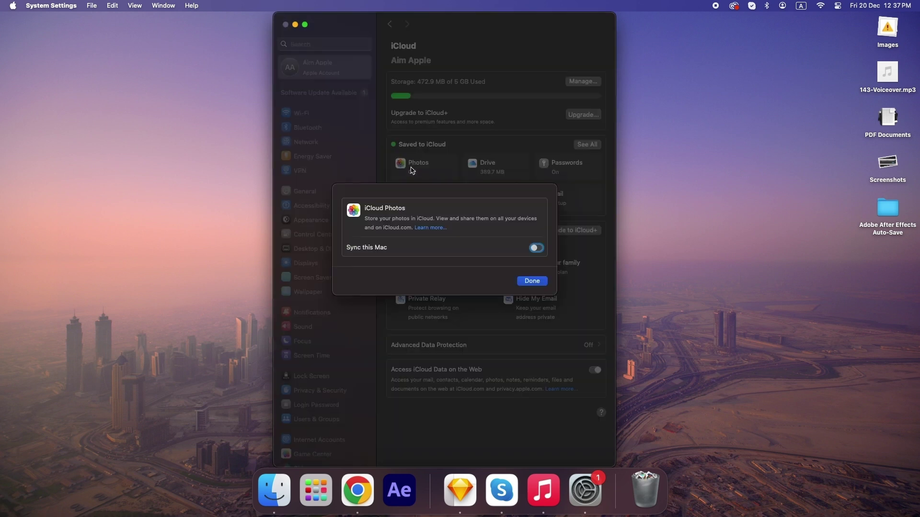
left_click(536, 249)
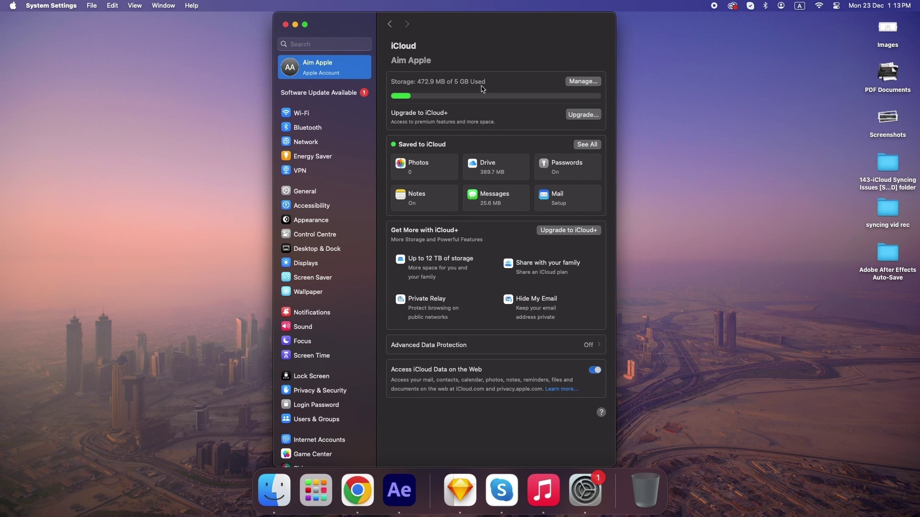
- Show the iCloud+ storage plan options of 50 GB, 200 GB and 2 TB
left_click(585, 83)
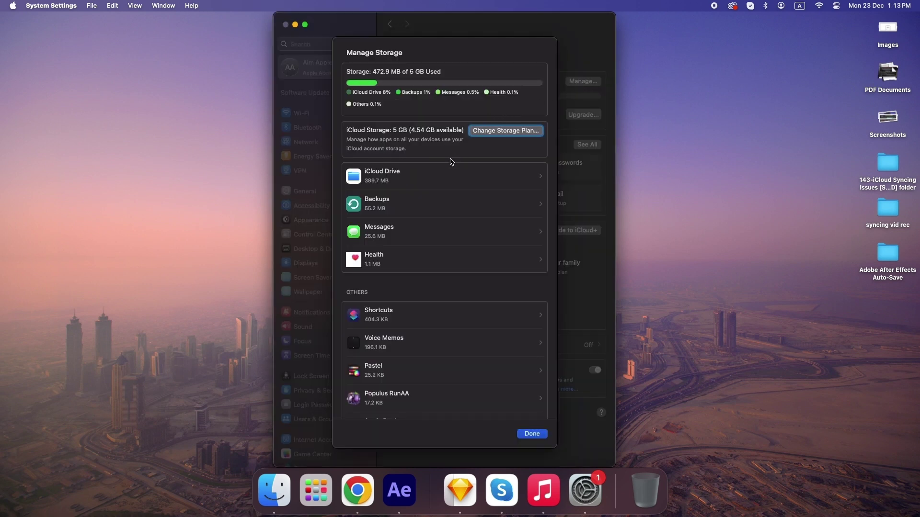
left_click(486, 133)
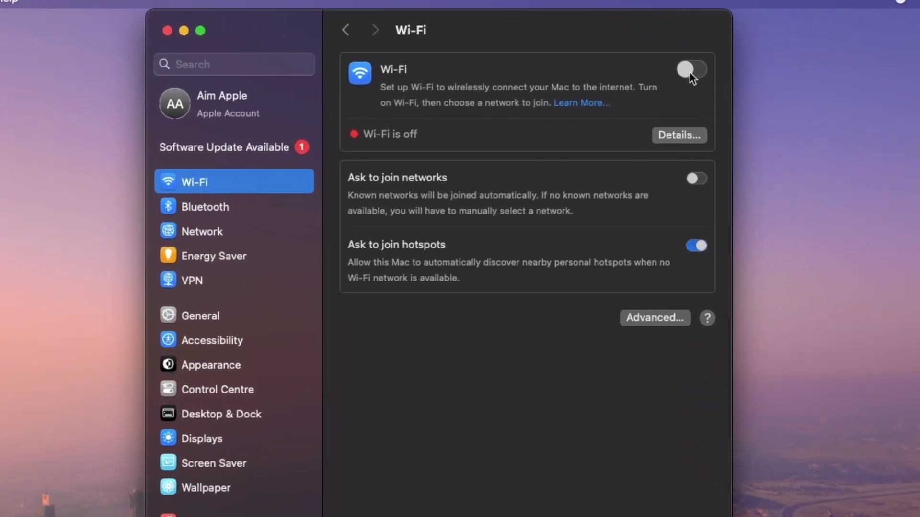
- Switch Wi-Fi on so the Mac reconnects to the Zee network
left_click(689, 71)
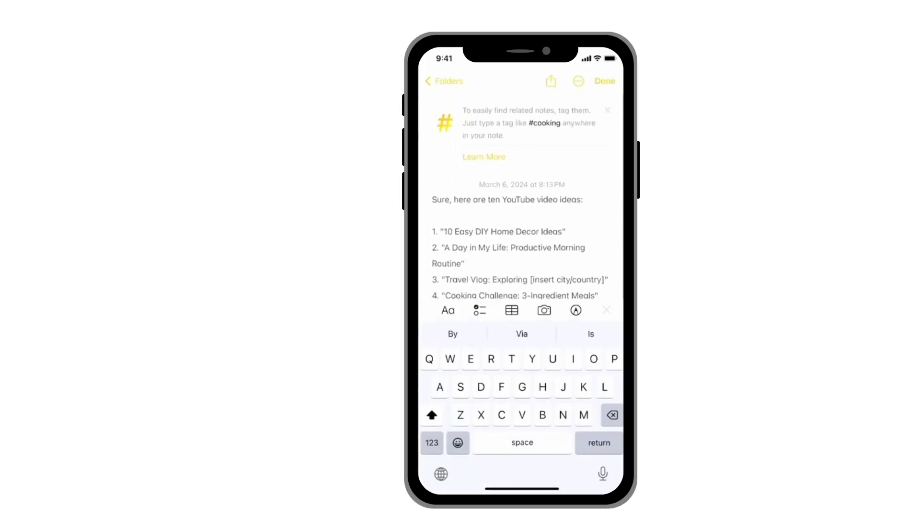
- Edit the YouTube video ideas note on the iPhone, then open its synced copy in Mac Notes
left_click(475, 163)
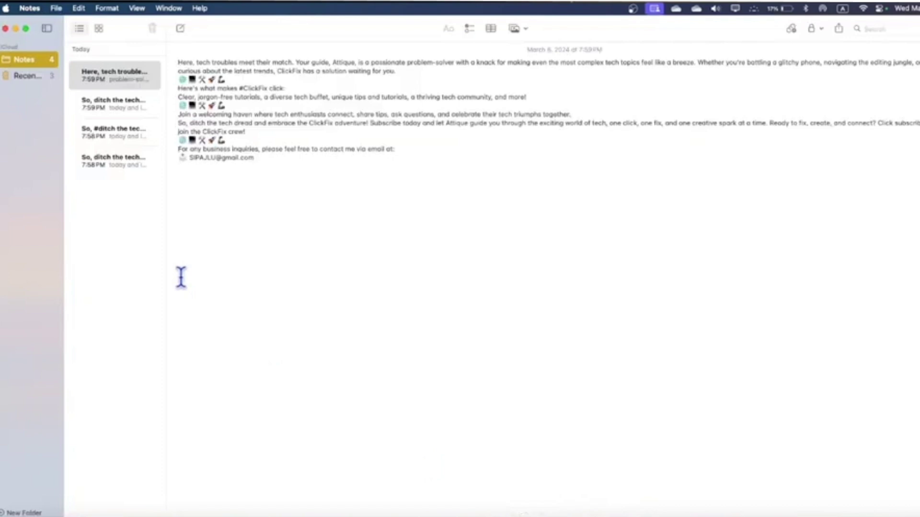
left_click(108, 79)
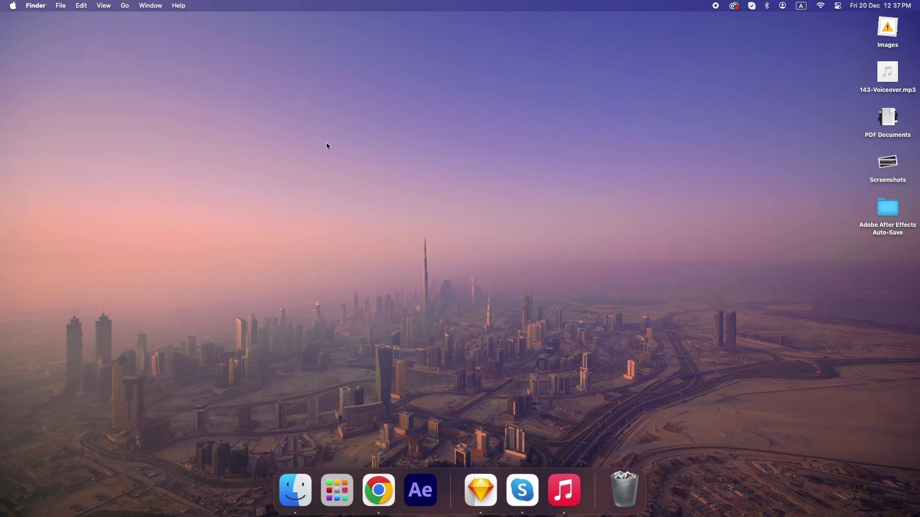
- Toggle Notes' Sync this Mac off and back on in the Apple Account's iCloud settings
left_click(13, 7)
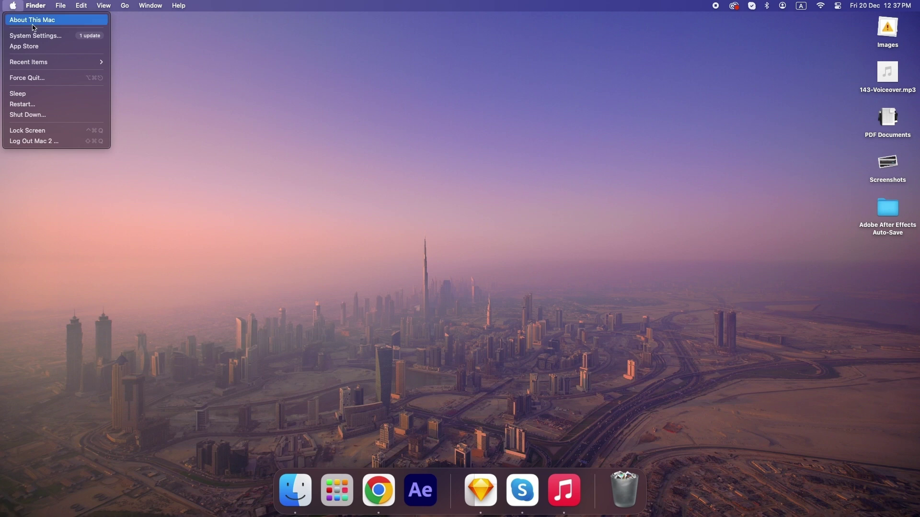
left_click(48, 35)
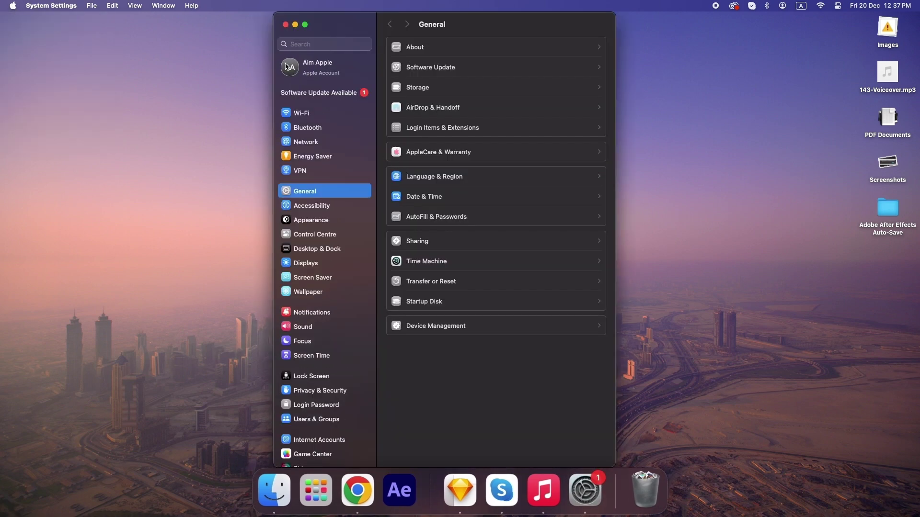
left_click(286, 66)
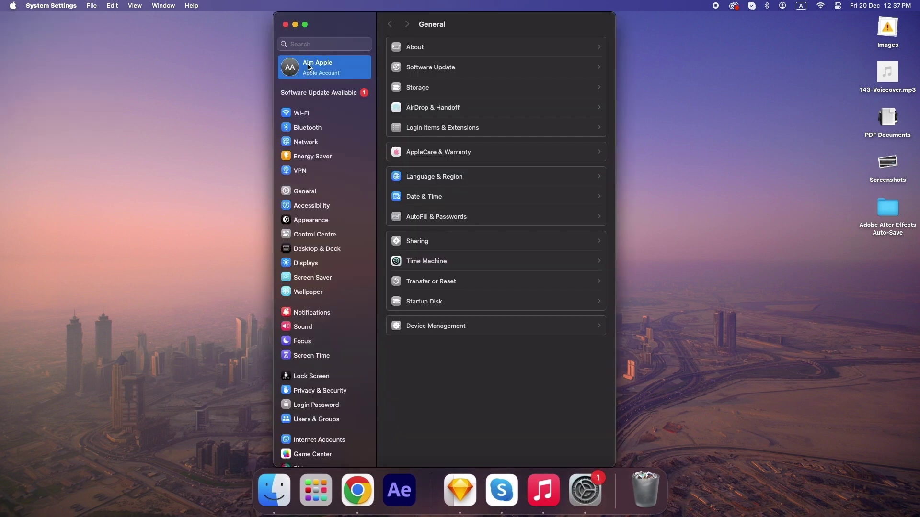
left_click(416, 205)
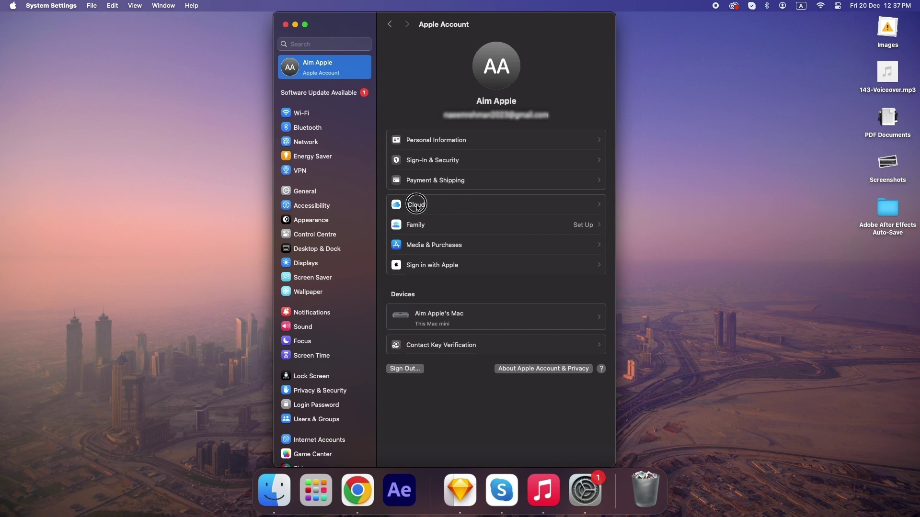
left_click(535, 249)
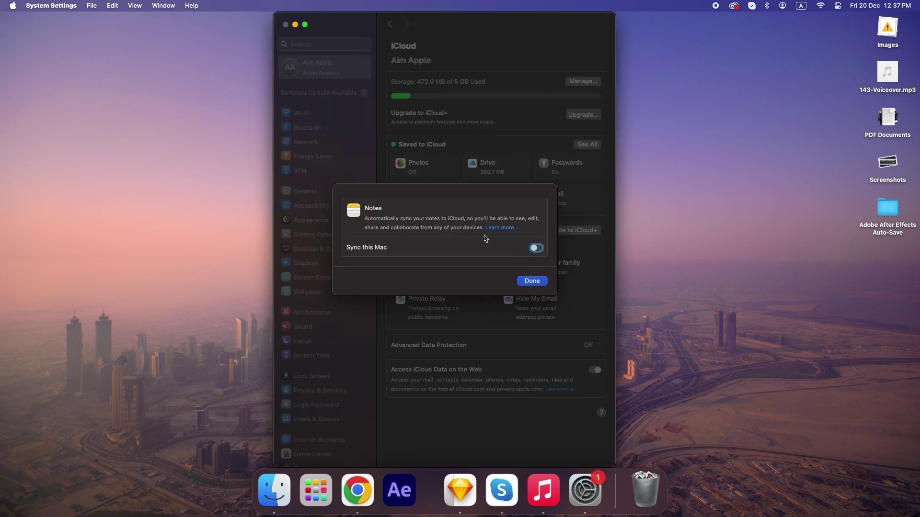
left_click(535, 251)
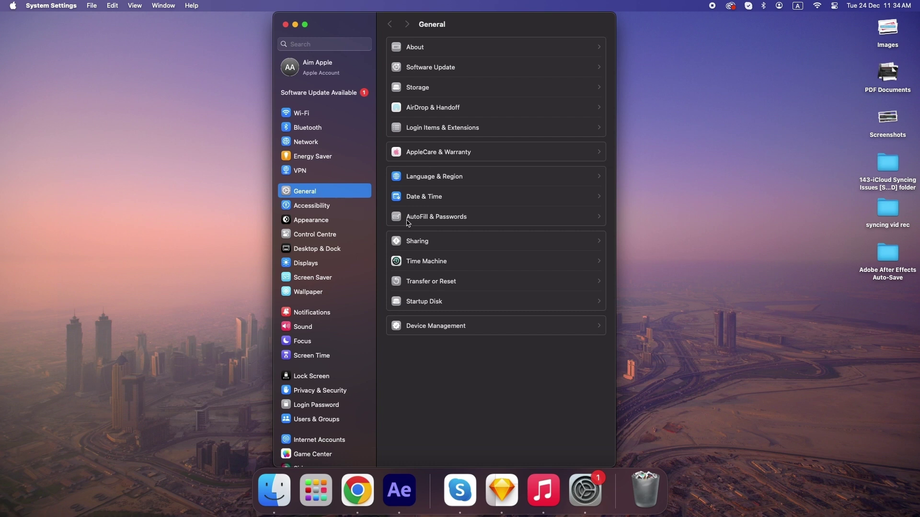
- Unlock the saved passwords from AutoFill & Passwords with the account password
left_click(474, 222)
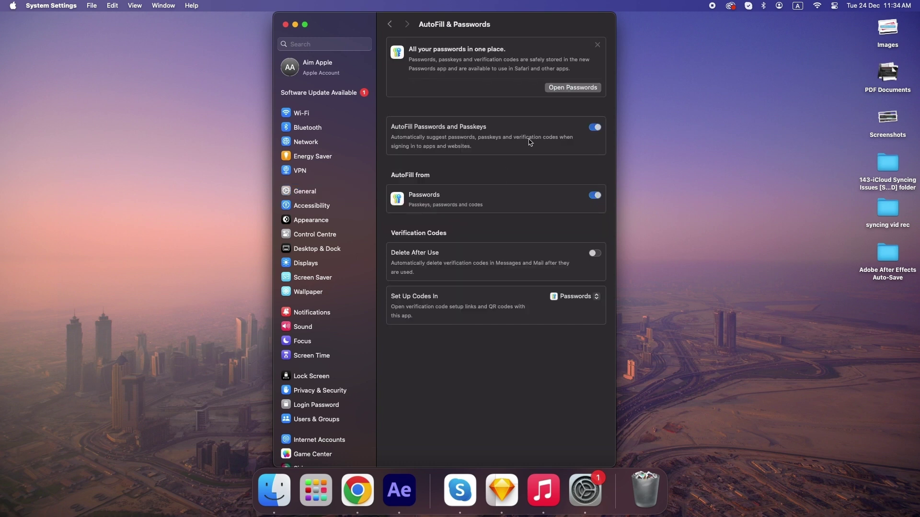
left_click(573, 88)
type("••••")
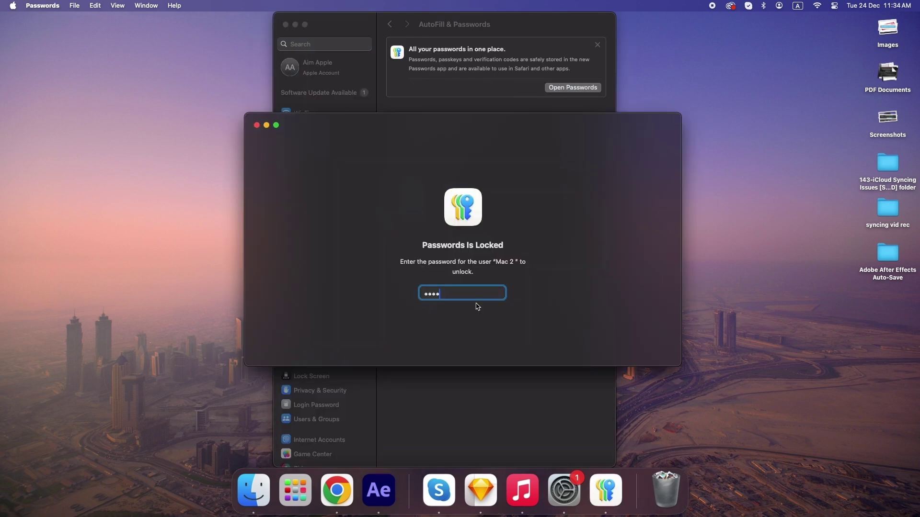
key("Return")
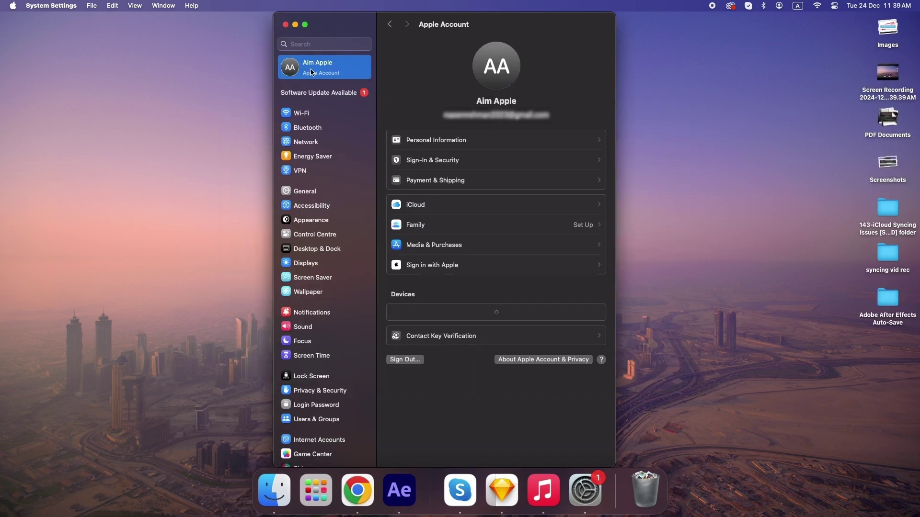
- Confirm iCloud Passwords & Keychain syncing is on for this Mac, then return to iCloud
left_click(423, 205)
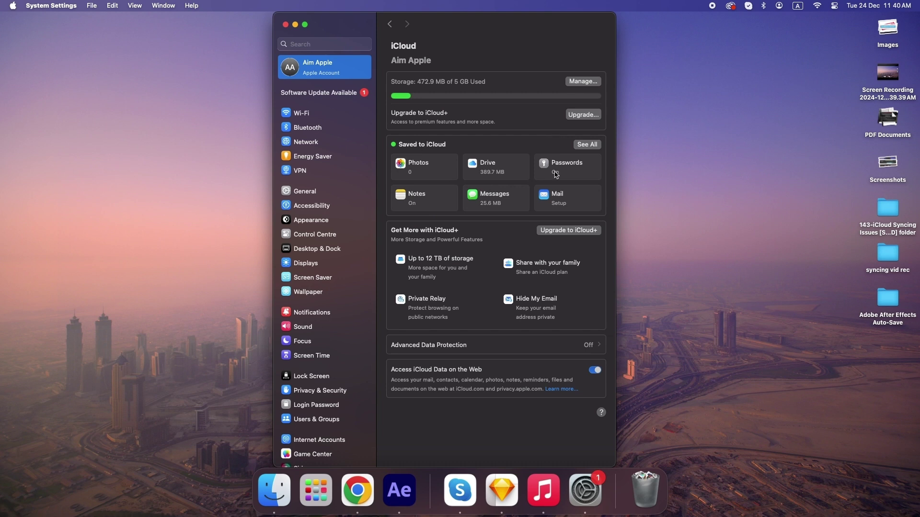
left_click(558, 175)
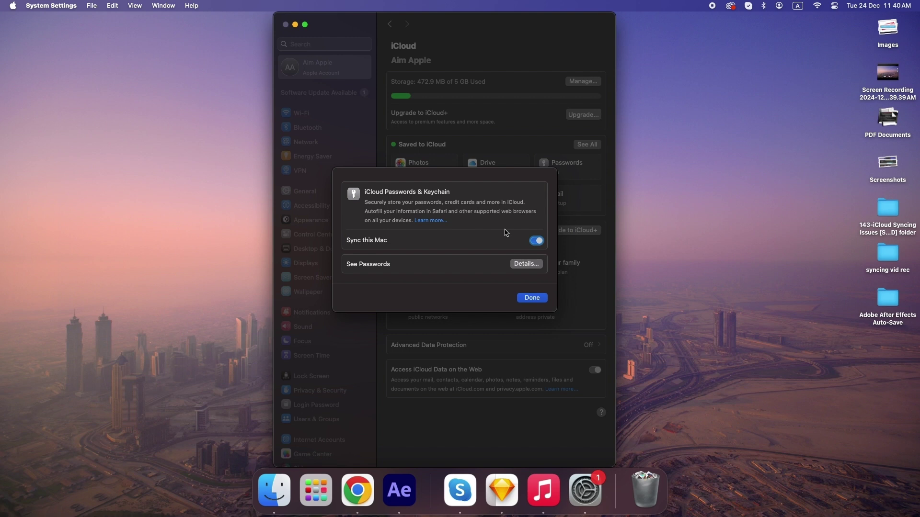
left_click(531, 298)
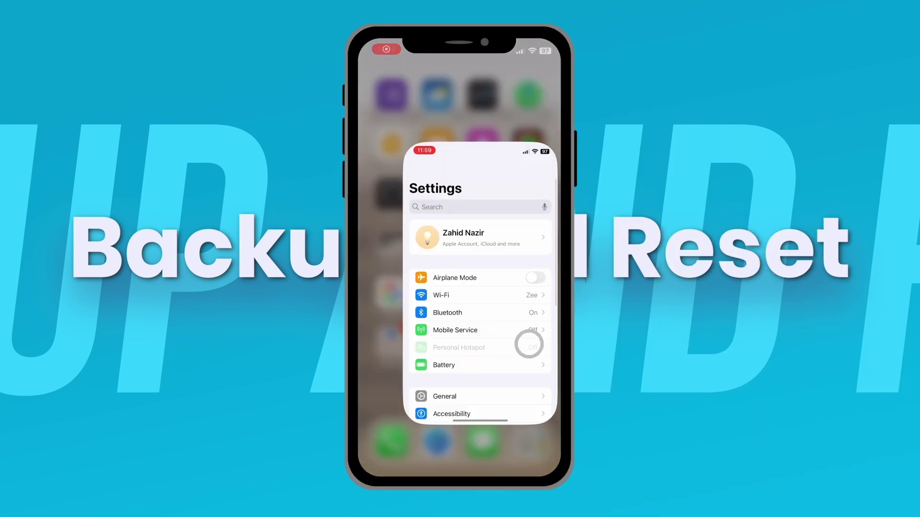
- Reach the iPhone's Reset options via General > Transfer or Reset iPhone
left_click(479, 376)
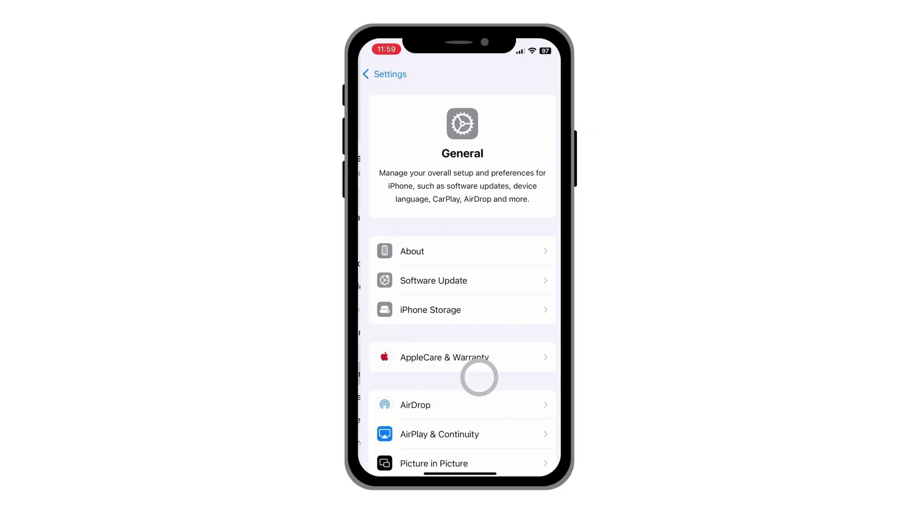
left_click_drag(478, 376, 478, 284)
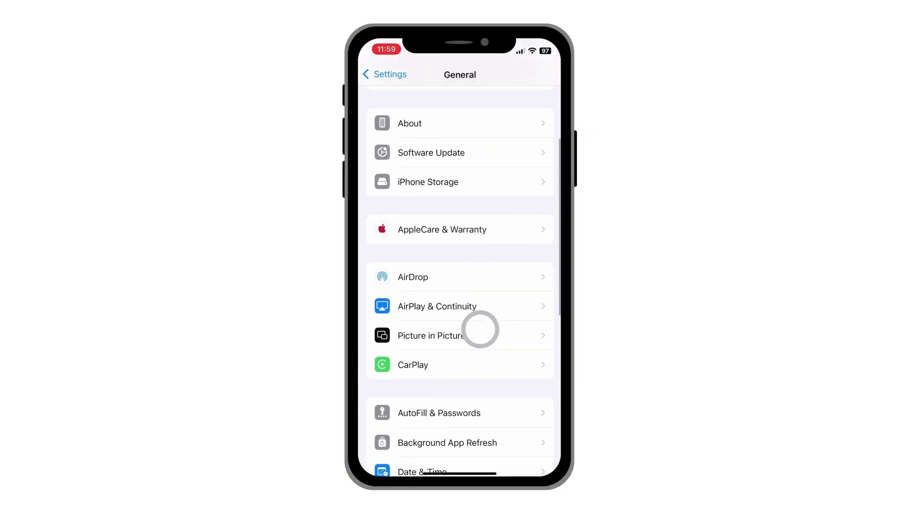
left_click_drag(479, 368, 481, 279)
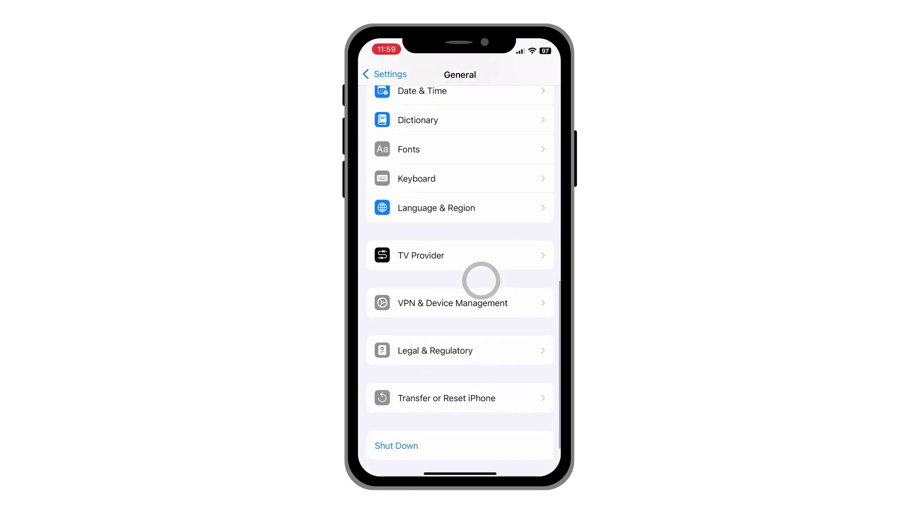
left_click(518, 399)
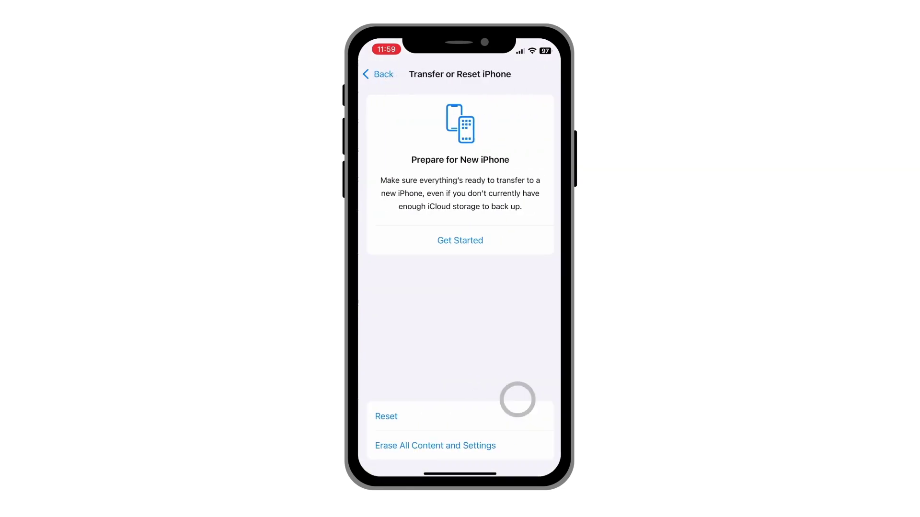
left_click(480, 418)
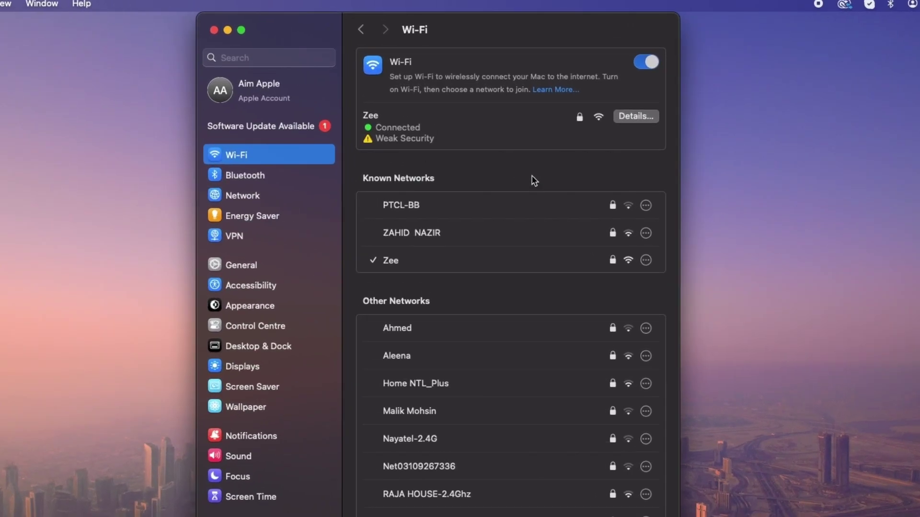
- Switch the Mac's Wi-Fi off and straight back on to force a reconnect to Zee
left_click(642, 63)
left_click(642, 64)
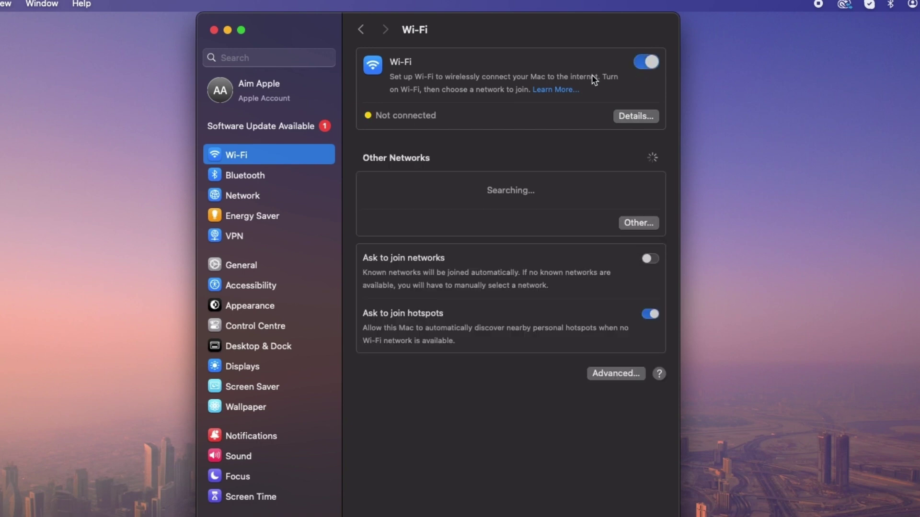